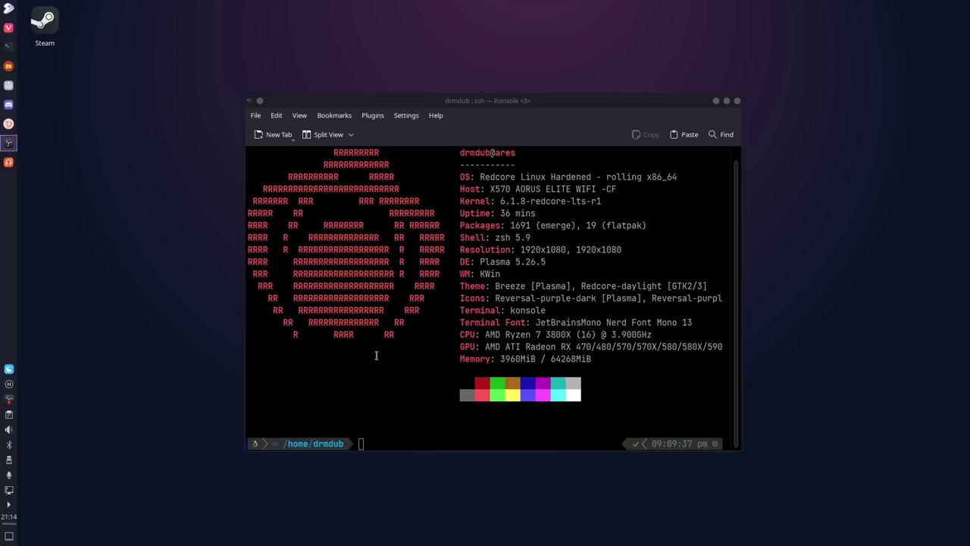
Enter 'doas emerge --ask x11-misc/xclip' at the terminal prompt without running it
left_click(376, 354)
type("di")
key("BackSpace")
type("o")
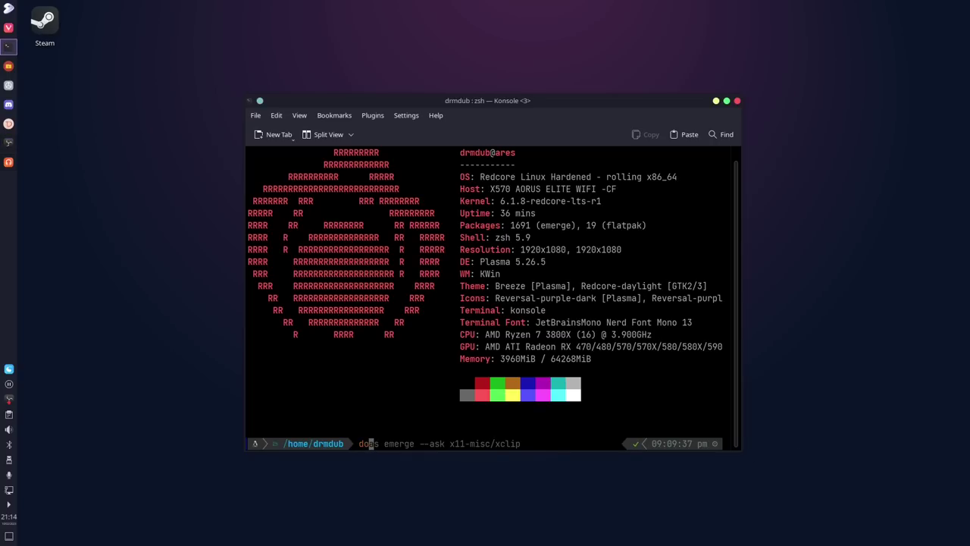
type("as emerge")
key("Right")
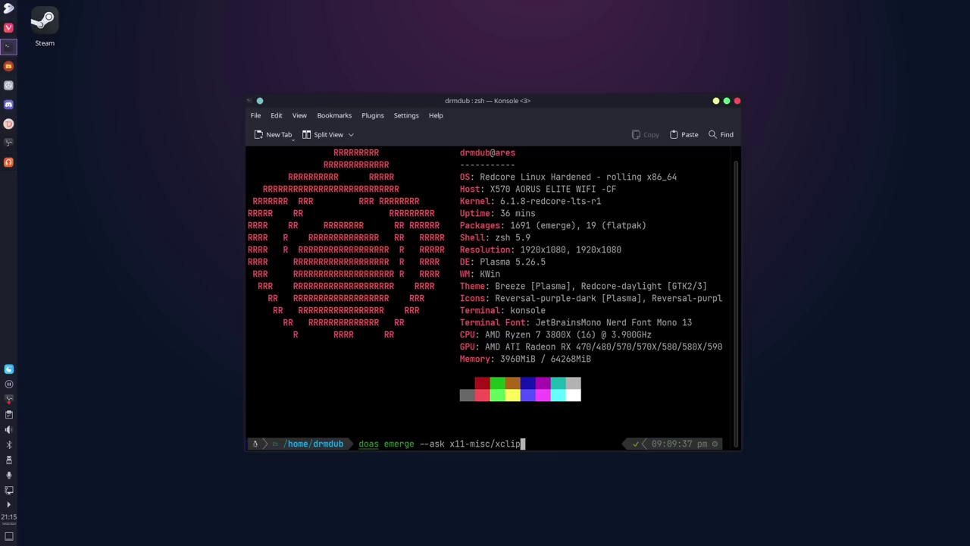
Replace the emerge command with 'doas sisyphus' at the prompt
key("BackSpace")
key("BackSpace")
key("BackSpace")
key("BackSpace")
key("BackSpace")
key("BackSpace")
key("BackSpace")
key("BackSpace")
key("BackSpace")
key("BackSpace")
key("BackSpace")
key("BackSpace")
key("BackSpace")
key("BackSpace")
key("BackSpace")
key("BackSpace")
key("BackSpace")
key("BackSpace")
key("BackSpace")
key("BackSpace")
type("doas ")
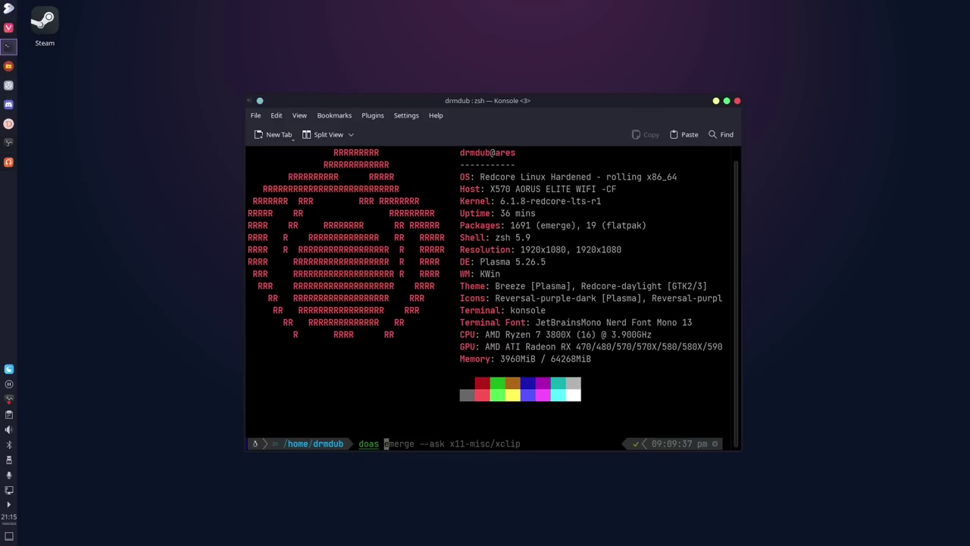
type("sis")
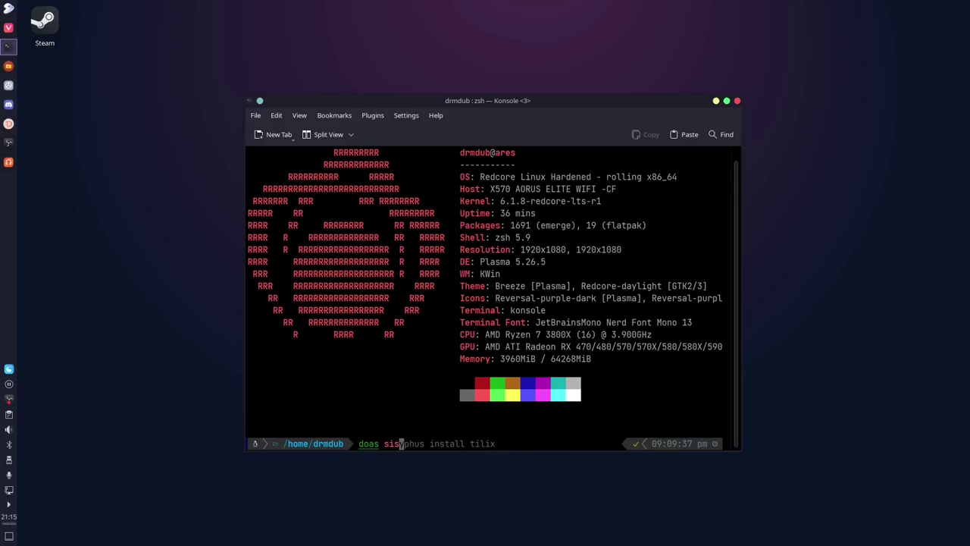
type("yphus")
Accept the 'install tilix' suggestion, then recall 'doas sisyphus uninstall discord' from history
key("Right")
key("Up")
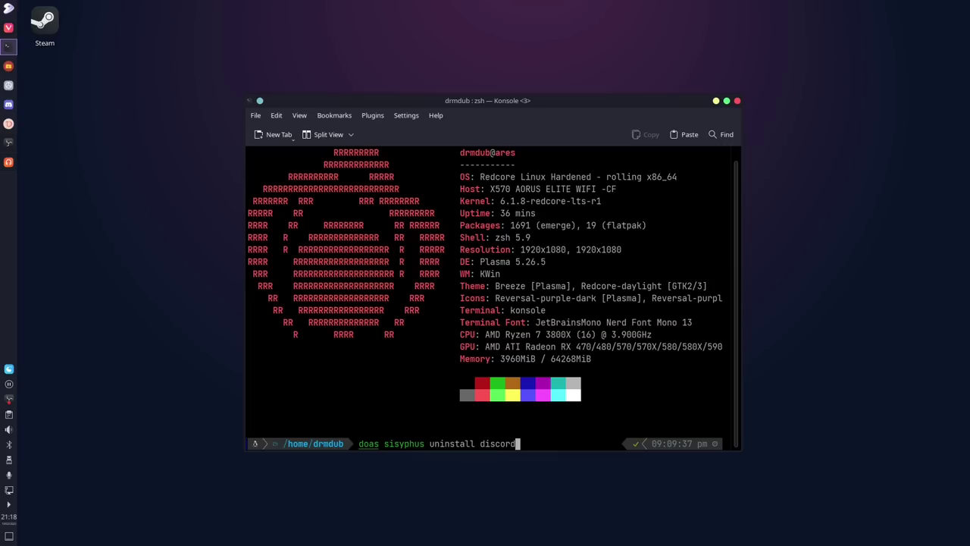
Append the --ebuild option, making the command 'doas sisyphus uninstall discord --ebuild'
type("--rb")
key("BackSpace")
key("BackSpace")
type("en")
type("uild")
Abandon the uninstall command and change into /etc/portage
key("ctrl+c")
type("cd /ete")
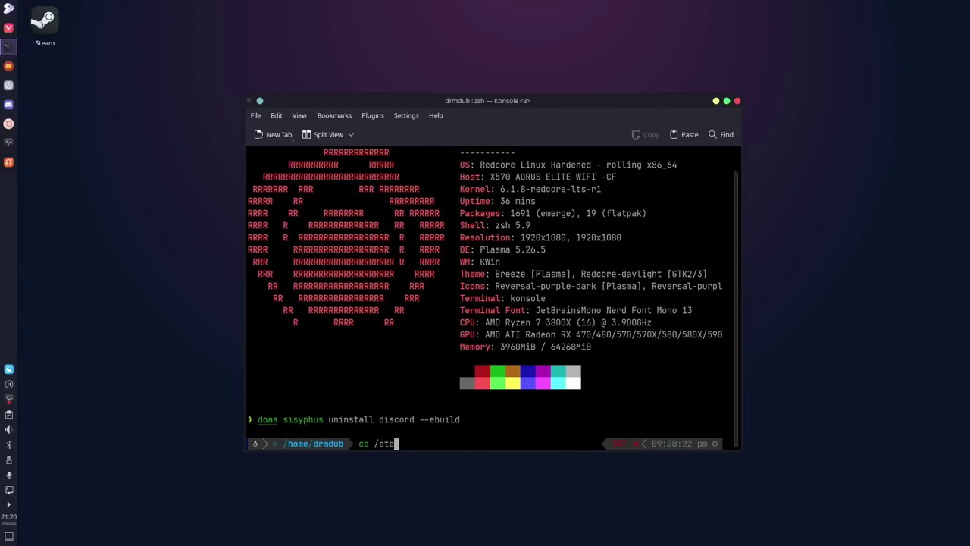
key("BackSpace")
type("c/portage")
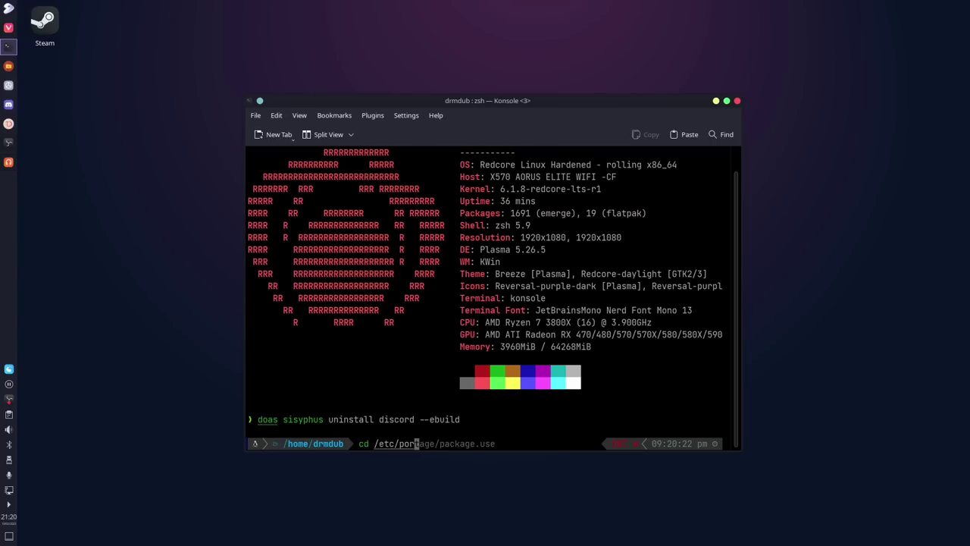
key("Return")
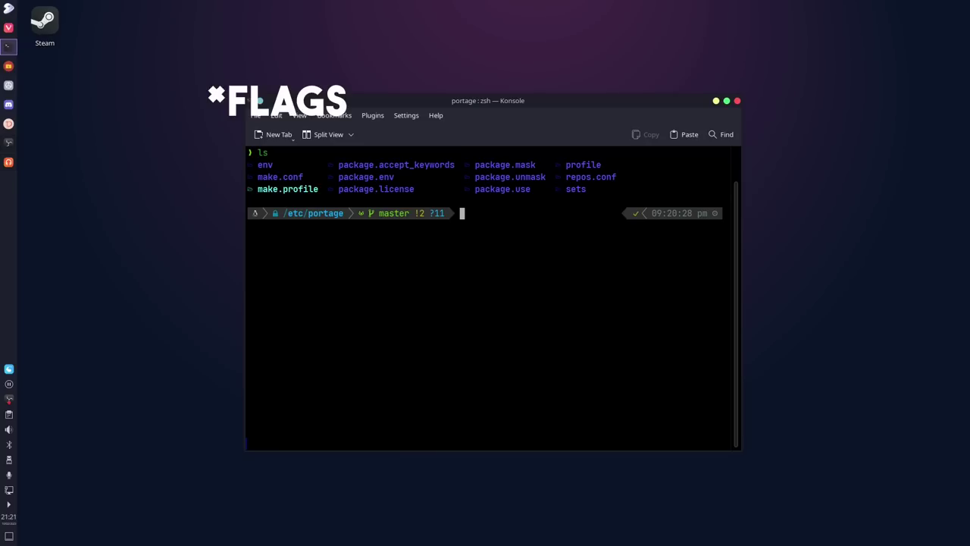
Enter package.use, list its files, and scroll back to the ._cfg and 00-mpv entries
type("cc package.use")
key("Return")
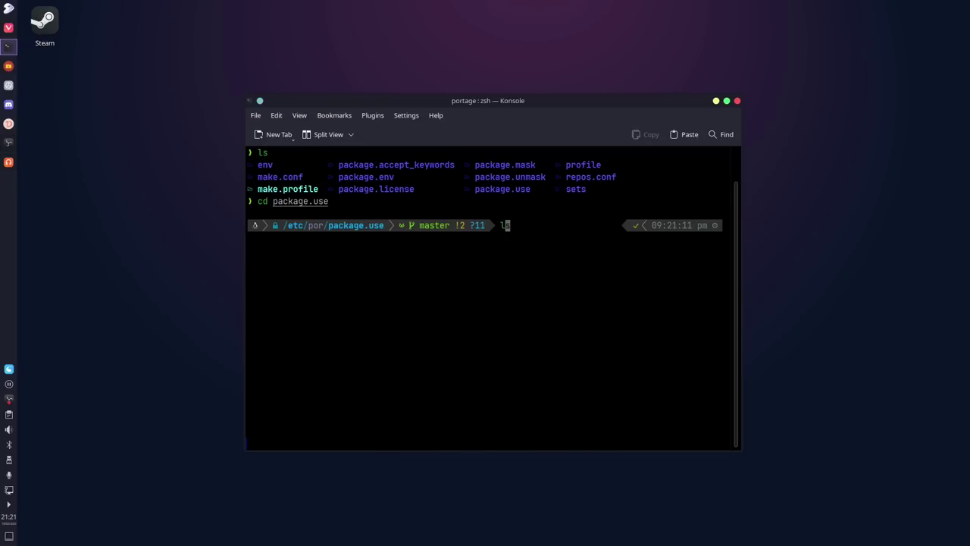
type("ls")
key("Return")
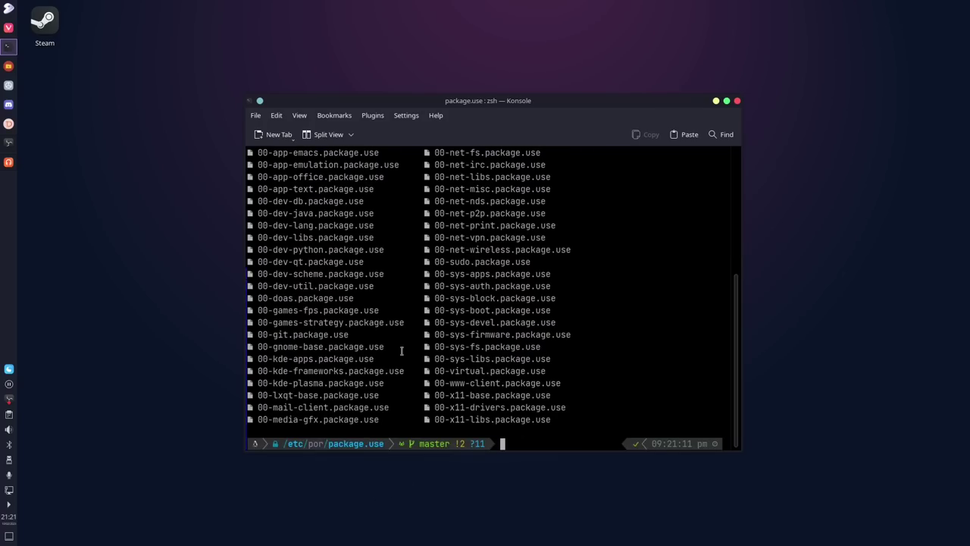
scroll(361, 320, "up", 2)
scroll(361, 321, "up", 1)
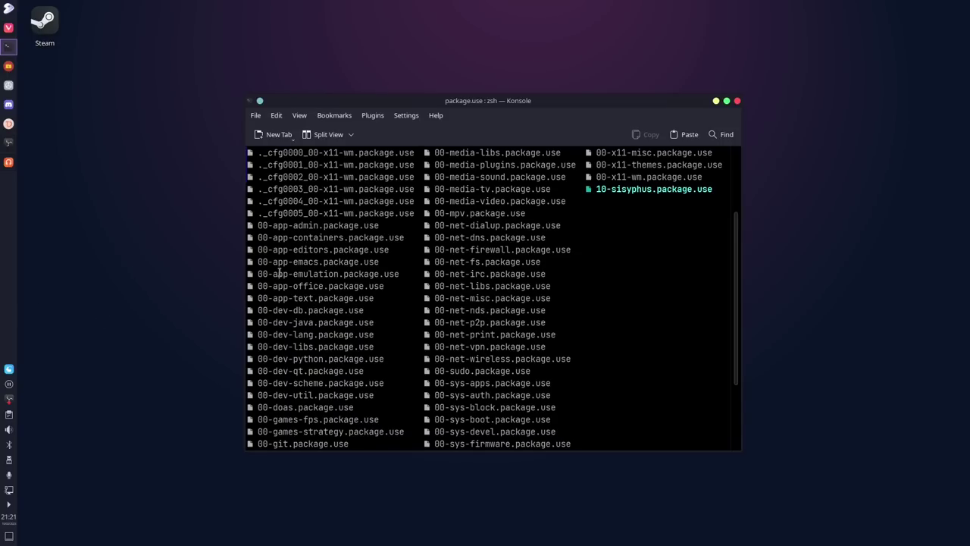
left_click_drag(272, 261, 288, 262)
left_click_drag(264, 407, 313, 407)
left_click_drag(444, 215, 481, 214)
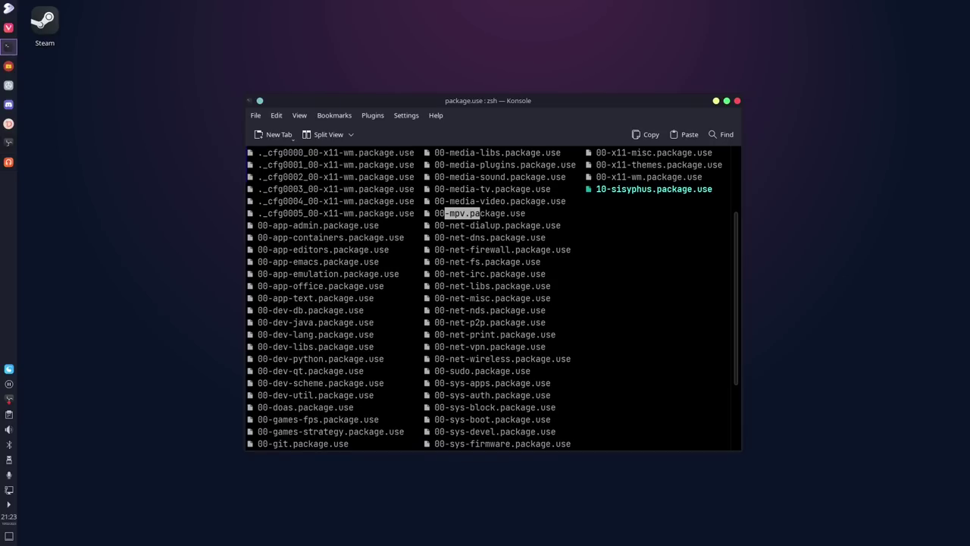
Open 00-mpv.package.use in nvim to view the media-video/mpv USE flags
key("Return")
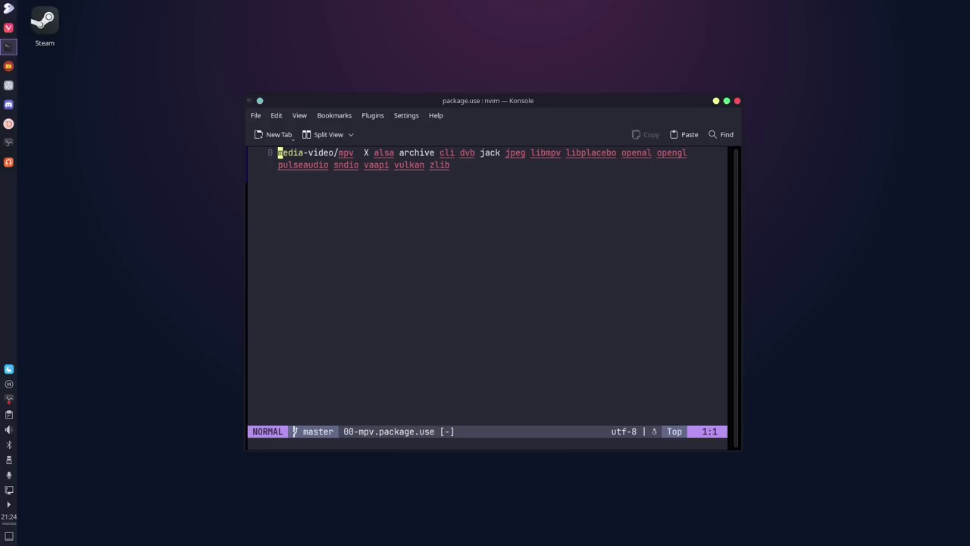
key("l")
key("l")
key("l")
key("l")
key("l")
key("l")
key("l")
key("l")
key("l")
key("l")
key("l")
key("l")
key("l")
key("l")
key("l")
key("l")
key("l")
key("l")
key("l")
key("l")
type("ia")
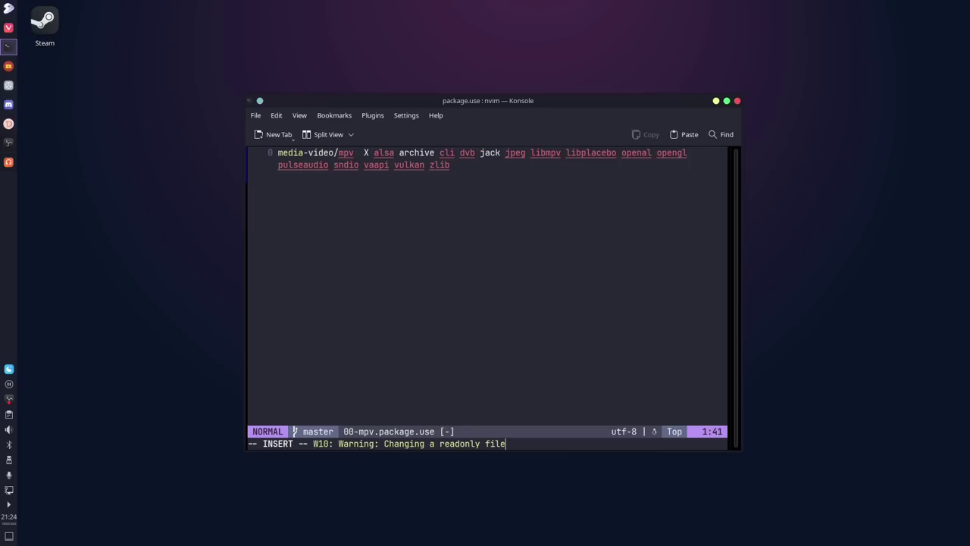
type("-")
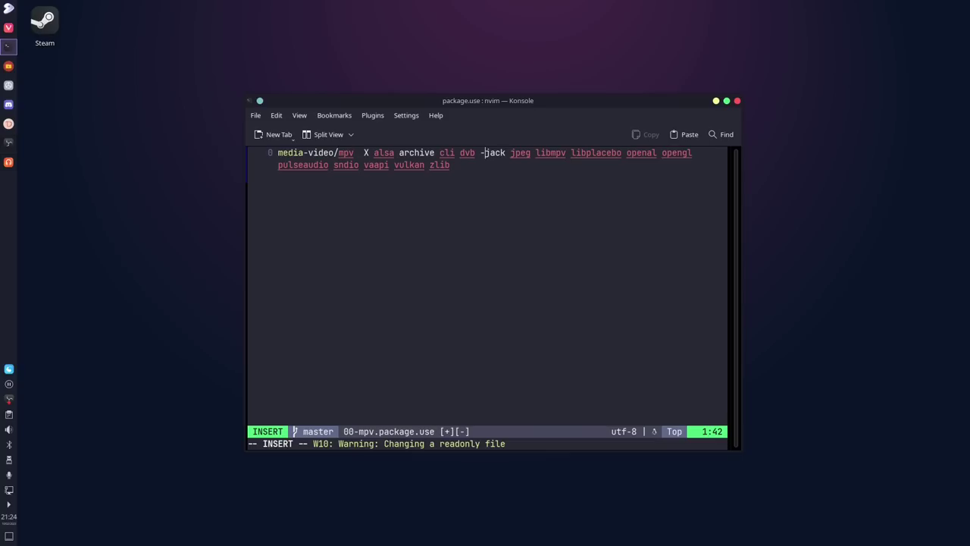
key("BackSpace")
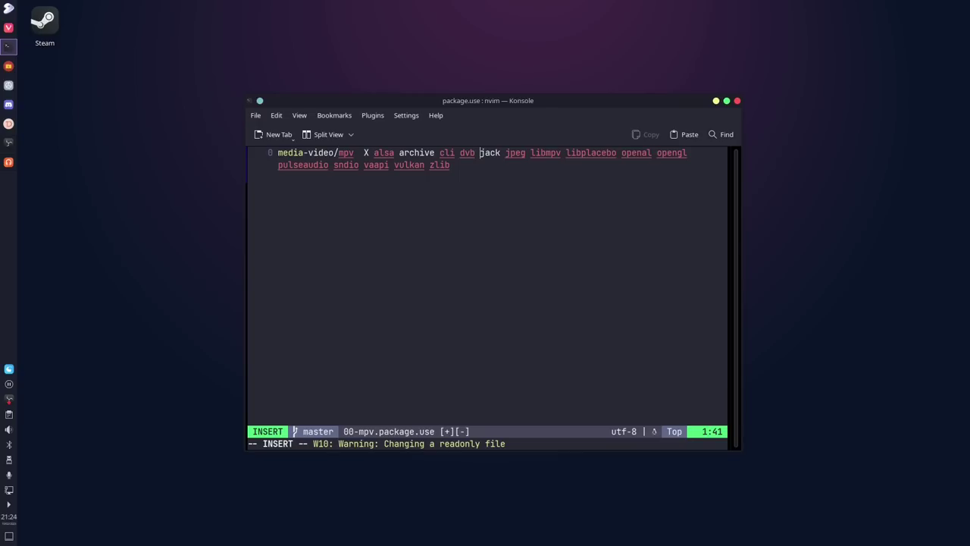
key("Escape")
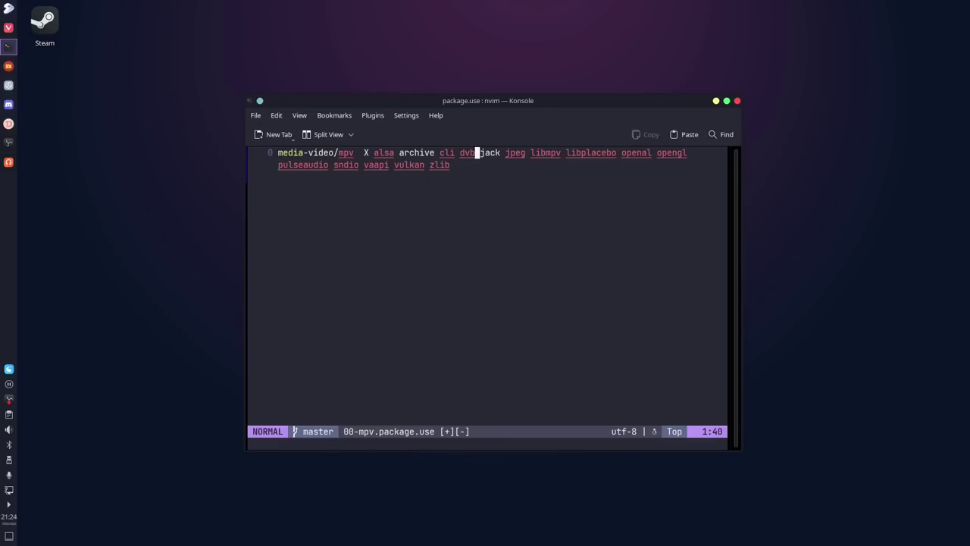
Save and quit nvim with ZZ, returning to the package.use directory shell
key("shift+z")
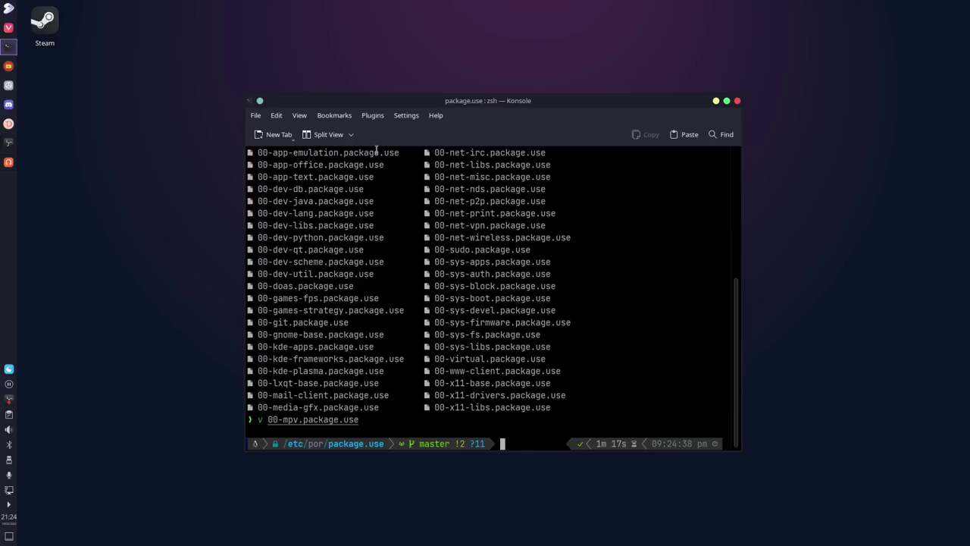